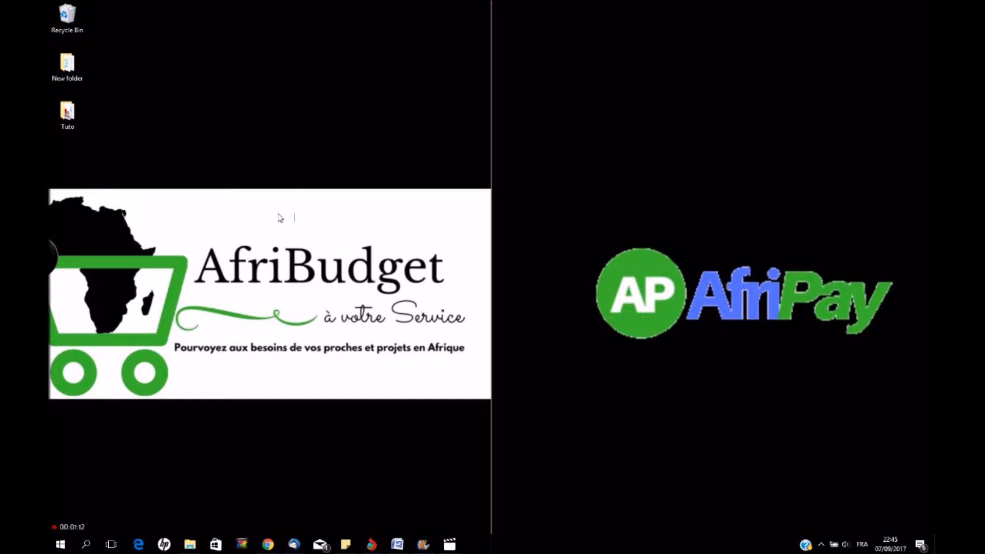
Restore the Chrome window showing the AfriBudget site from the taskbar
{"action": "left_click", "coordinate": [371, 544]}
Load afribudget.com in a new Chrome tab
{"action": "left_click", "coordinate": [271, 6]}
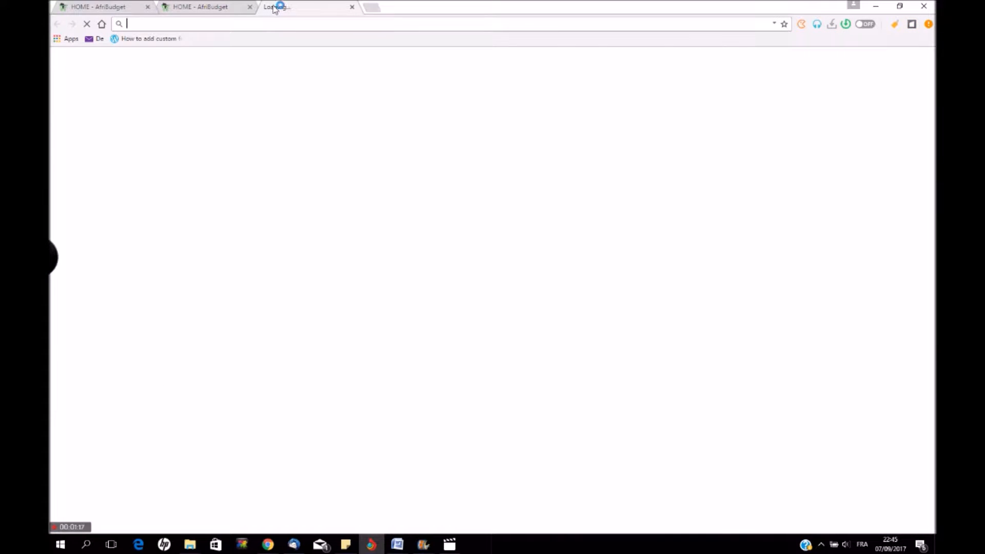
{"action": "type", "text": "afr"}
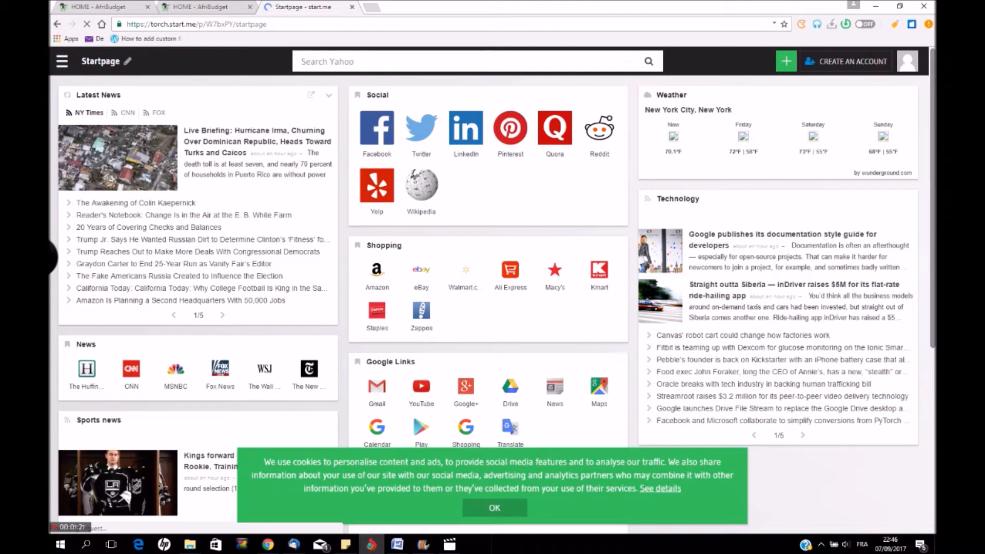
{"action": "left_click", "coordinate": [206, 24]}
{"action": "type", "text": "afribudget.com"}
{"action": "key", "text": "Return"}
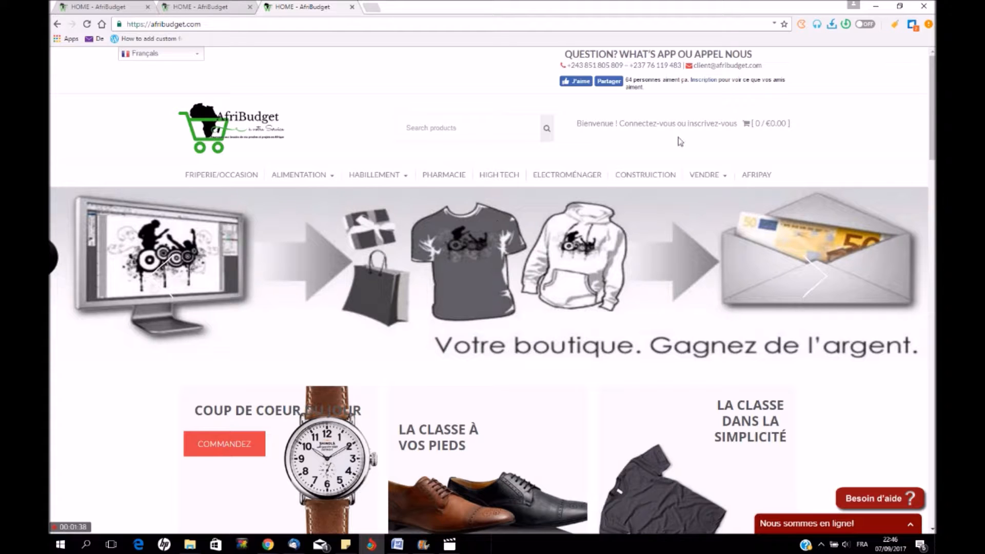
Open the DEVENEZ VENDEUR registration form and clear the autofilled email and password
{"action": "mouse_move", "coordinate": [716, 176]}
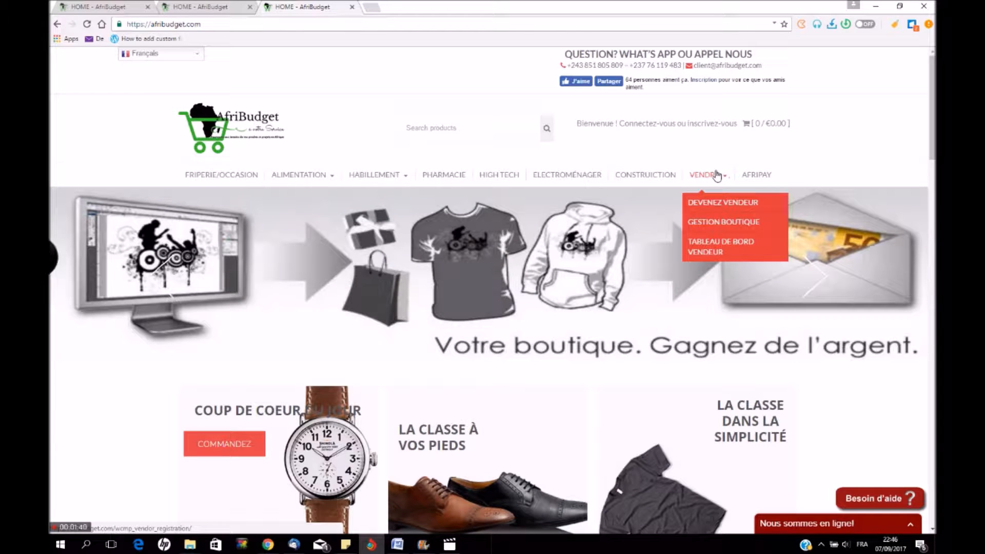
{"action": "left_click", "coordinate": [721, 204]}
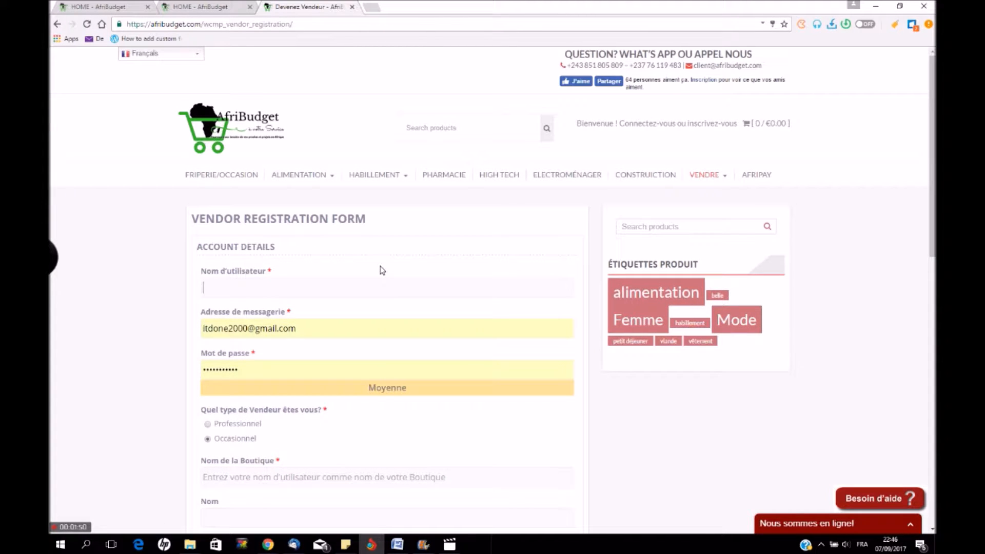
{"action": "triple_click", "coordinate": [305, 330]}
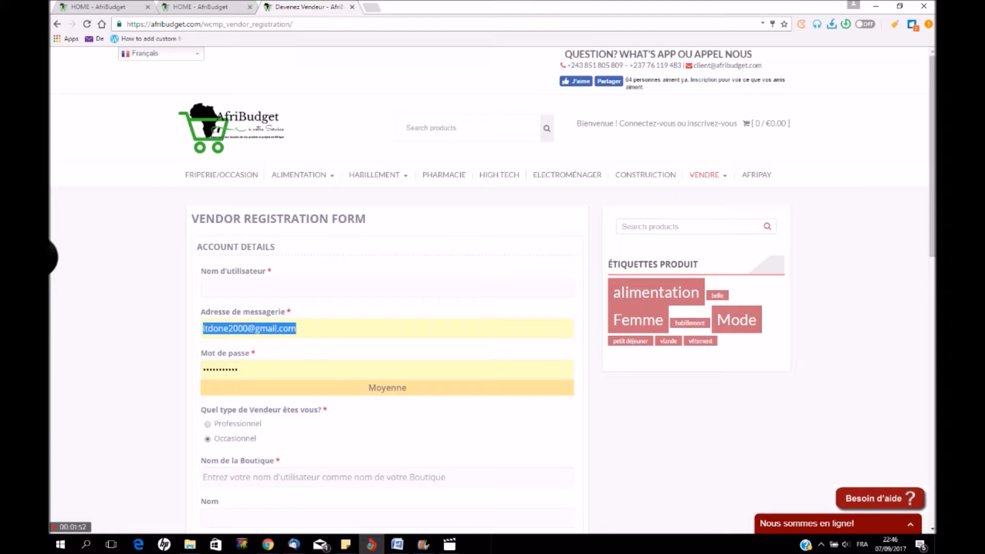
{"action": "key", "text": "BackSpace"}
{"action": "left_click_drag", "start_coordinate": [271, 369], "coordinate": [106, 364]}
{"action": "key", "text": "BackSpace"}
{"action": "left_click", "coordinate": [219, 285]}
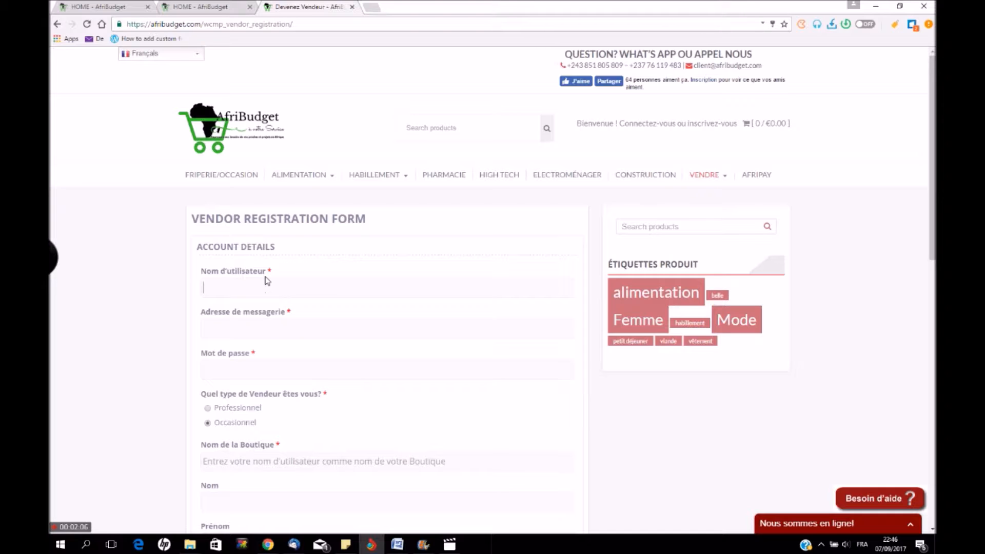
Set the username to Epicerie du Coin and fill in the saved email address
{"action": "type", "text": "E"}
{"action": "key", "text": "Down"}
{"action": "key", "text": "Return"}
{"action": "left_click", "coordinate": [259, 333]}
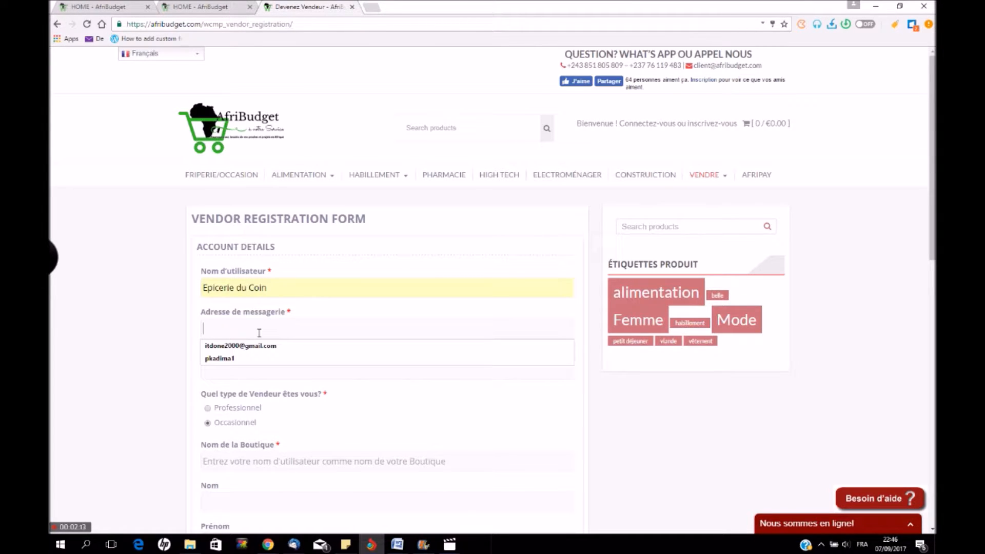
{"action": "type", "text": "my"}
{"action": "key", "text": "Down"}
{"action": "key", "text": "Return"}
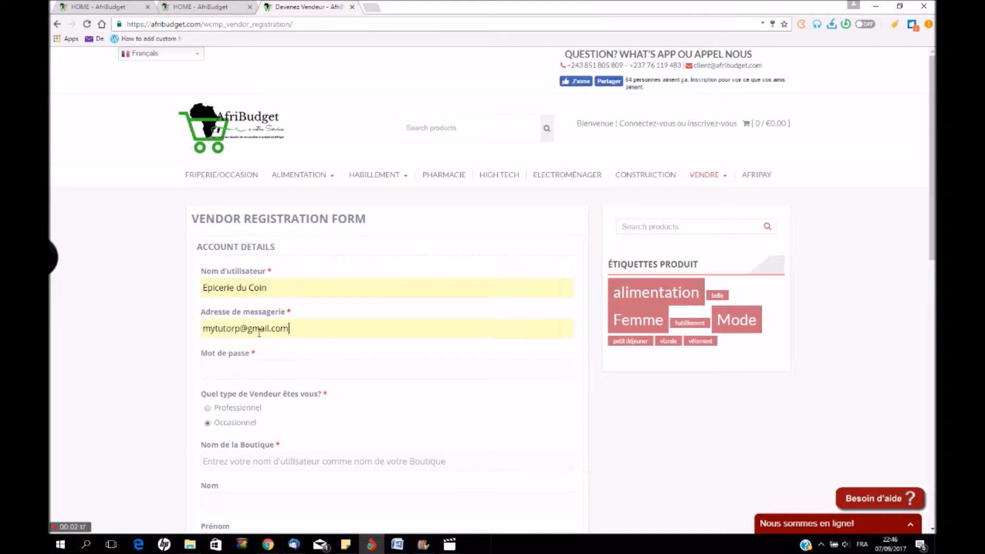
Replace the weak password with a pasted stronger password rated Moyenne
{"action": "left_click", "coordinate": [235, 362]}
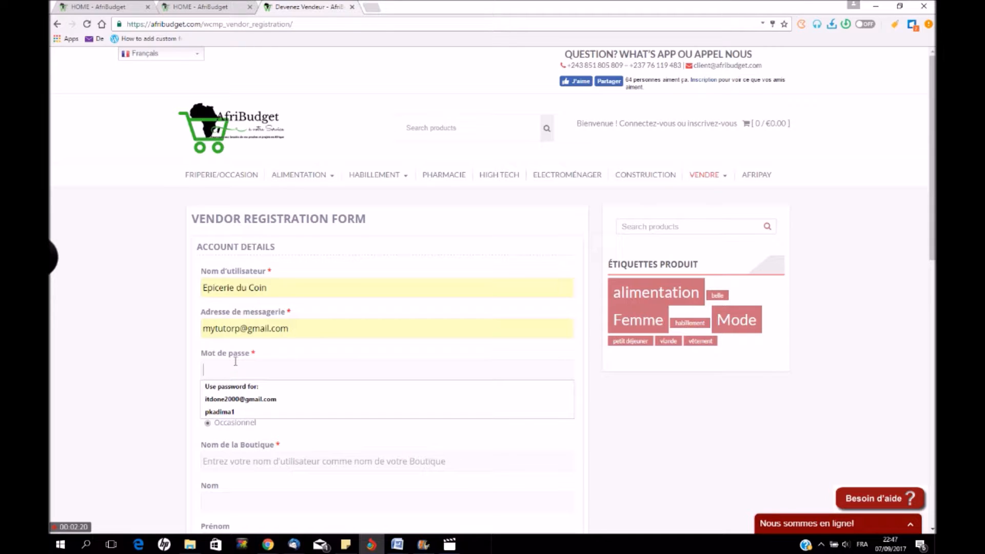
{"action": "type", "text": "*******"}
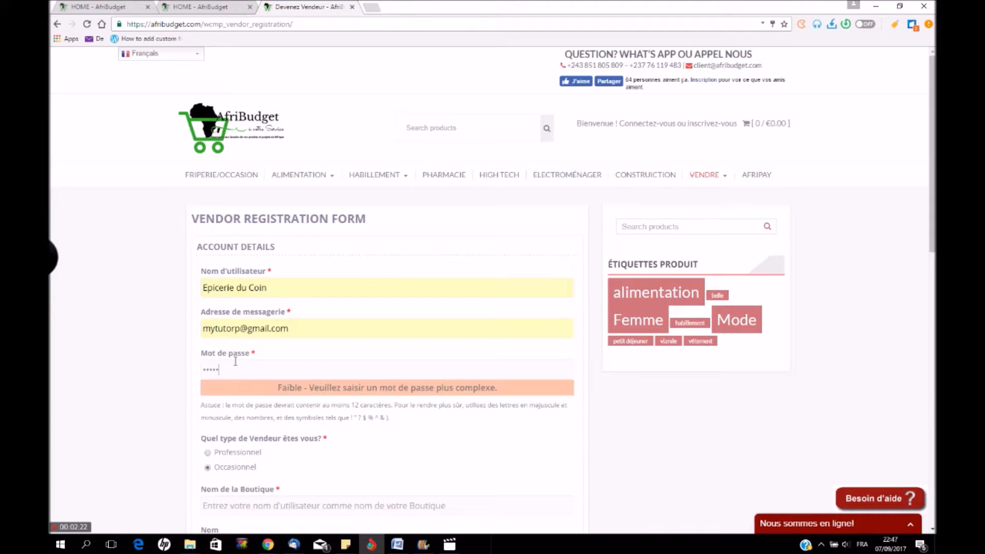
{"action": "key", "text": "BackSpace"}
{"action": "key", "text": "BackSpace"}
{"action": "key", "text": "BackSpace"}
{"action": "key", "text": "BackSpace"}
{"action": "key", "text": "BackSpace"}
{"action": "key", "text": "BackSpace"}
{"action": "key", "text": "BackSpace"}
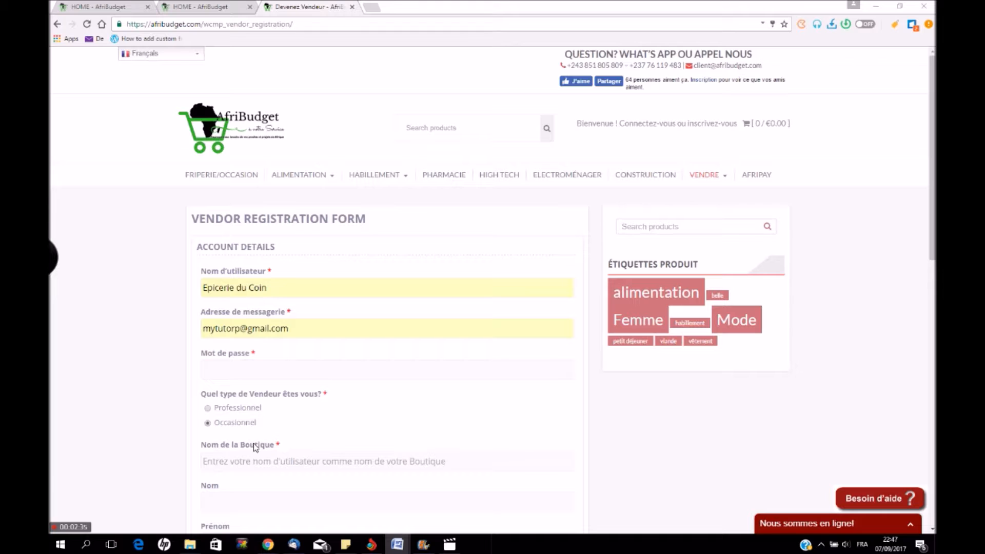
{"action": "left_click", "coordinate": [230, 369]}
{"action": "key", "text": "ctrl+v"}
{"action": "scroll", "coordinate": [161, 352], "scroll_direction": "down", "scroll_amount": 4}
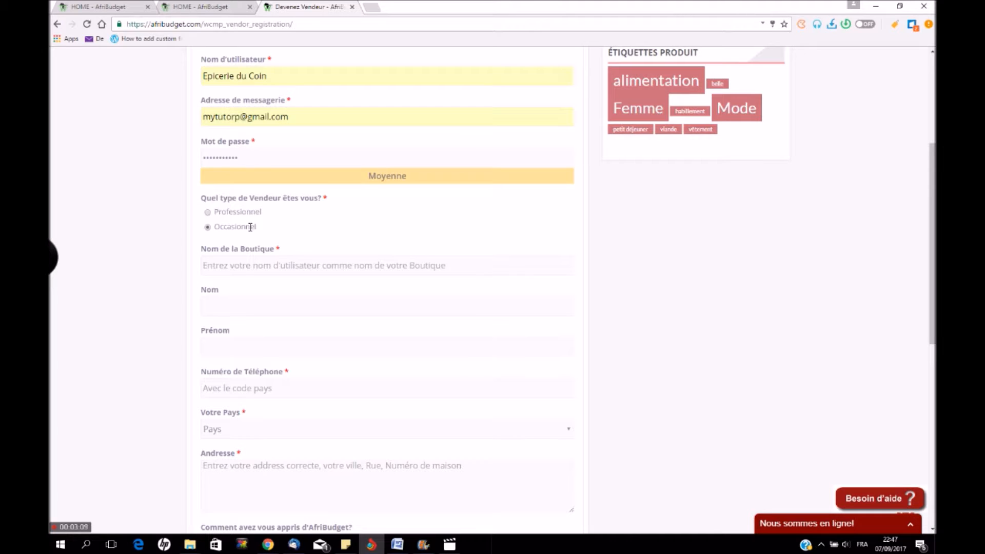
{"action": "left_click", "coordinate": [301, 271]}
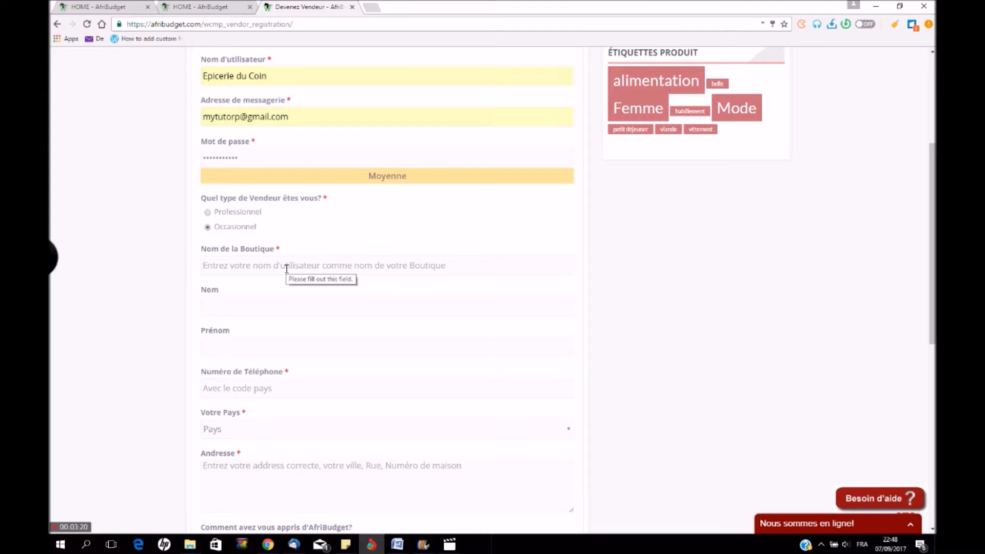
Enter shop name Epicerie du Coin and the vendor's last and first names
{"action": "type", "text": "Epicerie du Coin"}
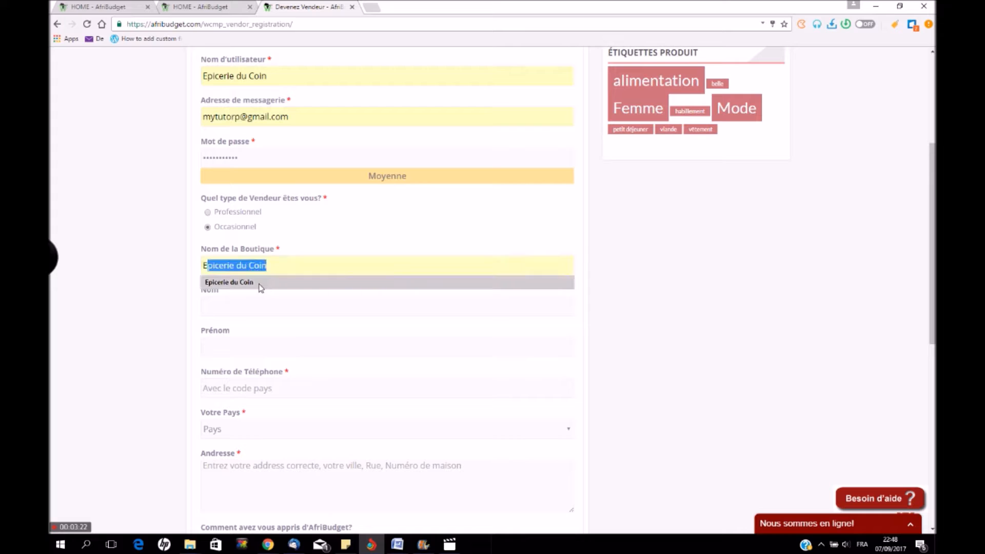
{"action": "left_click", "coordinate": [260, 284]}
{"action": "scroll", "coordinate": [259, 308], "scroll_direction": "down", "scroll_amount": 1}
{"action": "left_click", "coordinate": [256, 258]}
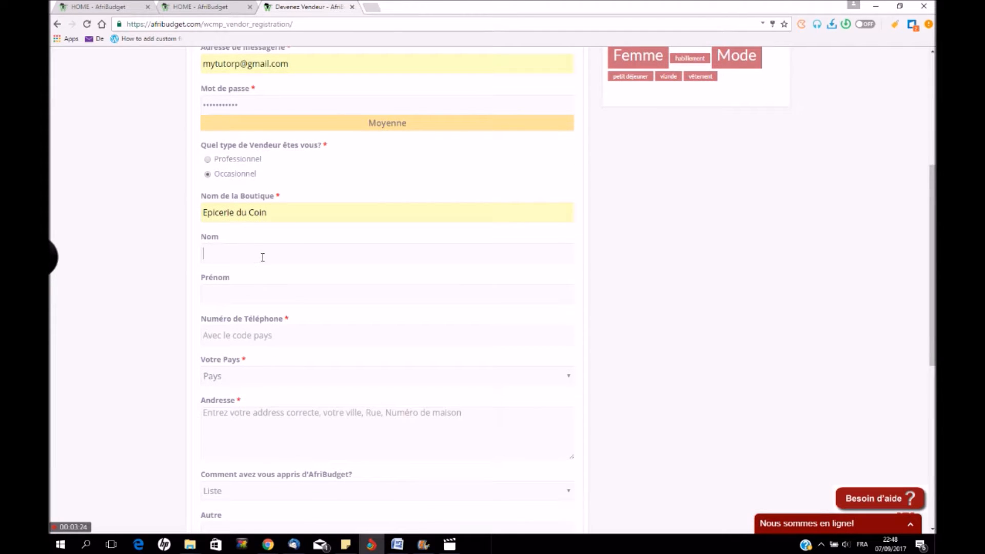
{"action": "key", "text": "Tab"}
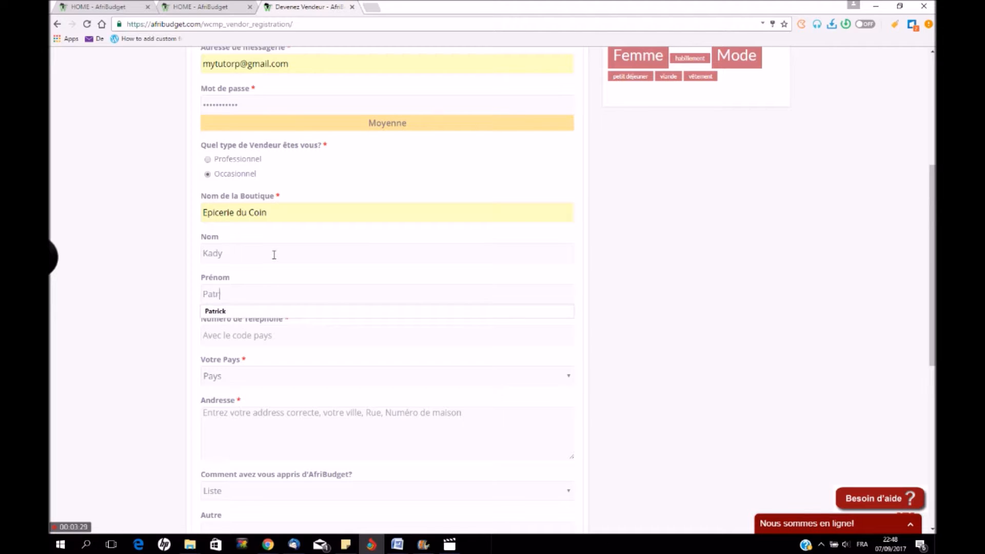
{"action": "left_click", "coordinate": [224, 311]}
Fill the phone field with the saved number and open the Votre Pays list
{"action": "scroll", "coordinate": [251, 267], "scroll_direction": "down", "scroll_amount": 2}
{"action": "left_click", "coordinate": [274, 230]}
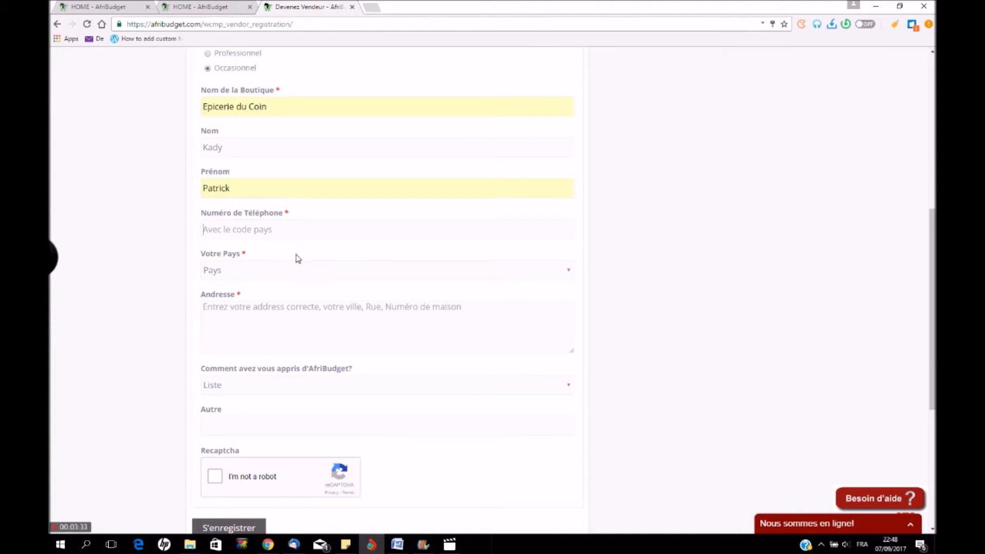
{"action": "key", "text": "alt+Tab"}
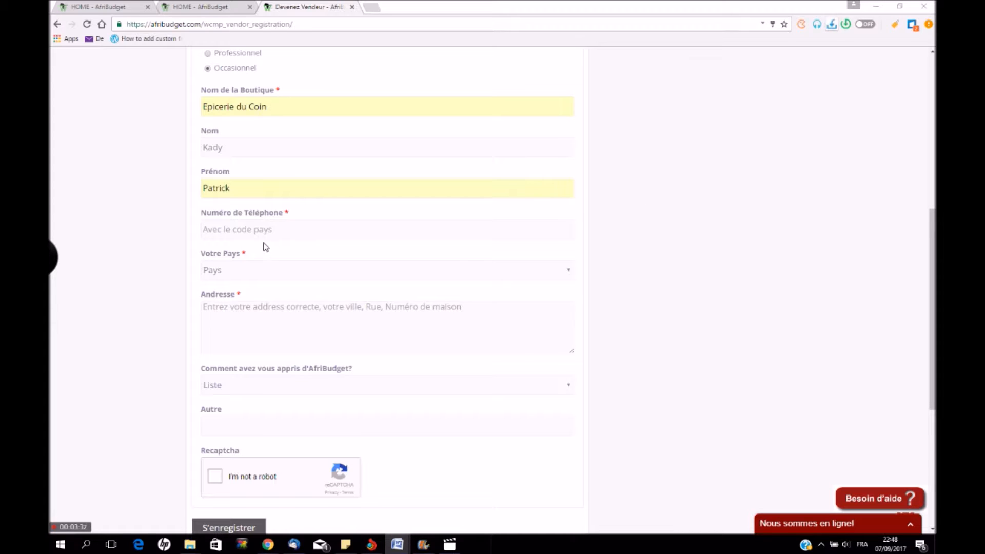
{"action": "left_click", "coordinate": [248, 231]}
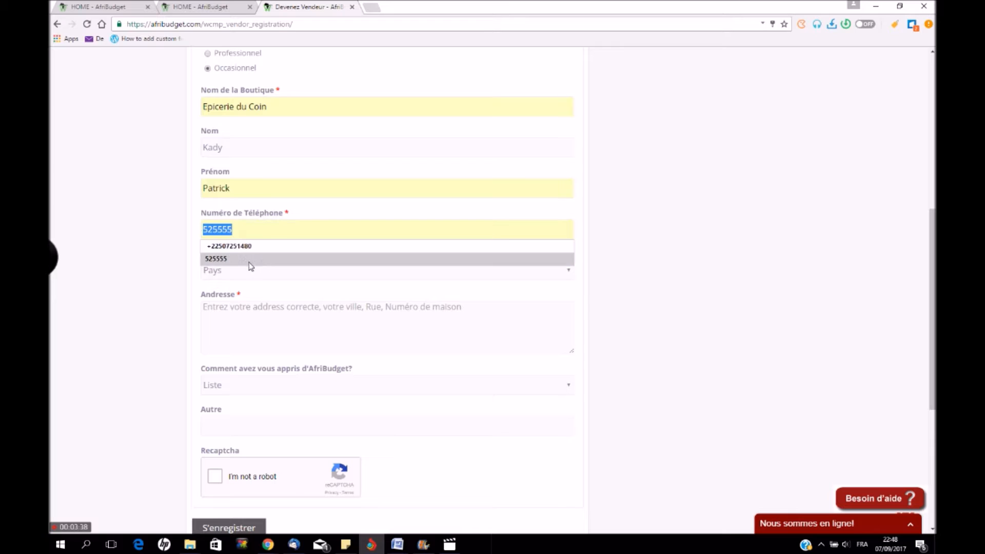
{"action": "left_click", "coordinate": [243, 247]}
{"action": "left_click", "coordinate": [254, 278]}
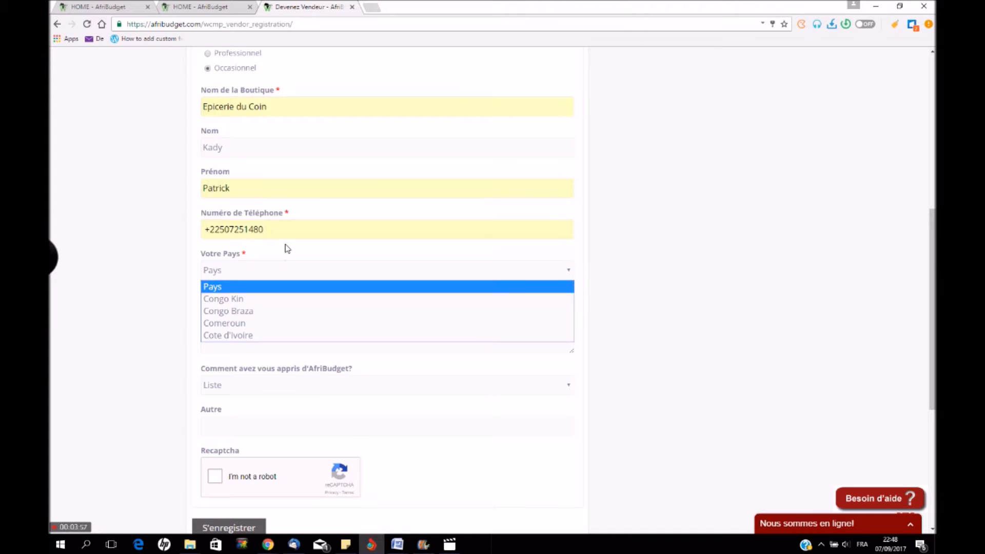
Set country to Cote d'Ivoire, enter the shop's address, and choose FaceBook as referral source
{"action": "left_click", "coordinate": [214, 338]}
{"action": "left_click", "coordinate": [246, 327]}
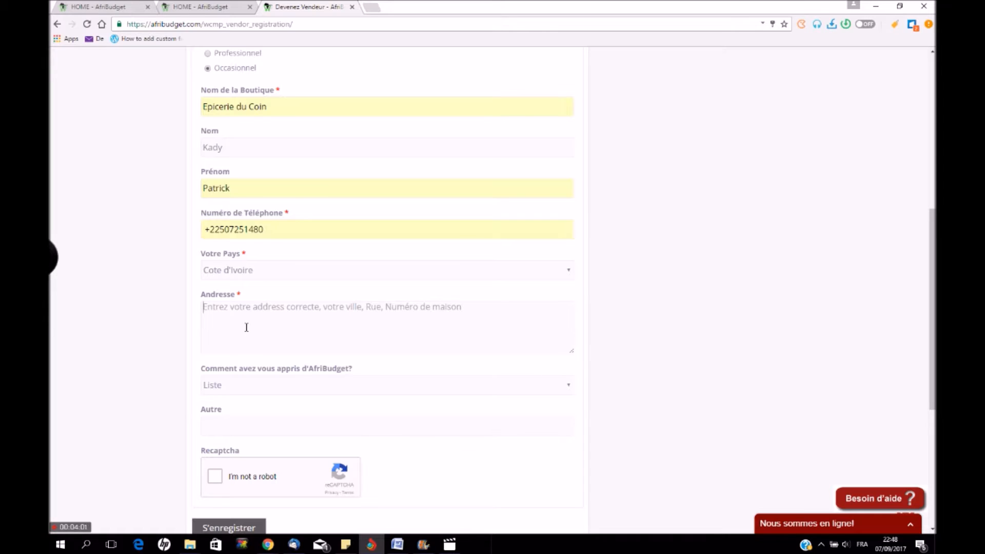
{"action": "type", "text": "Cocody "}
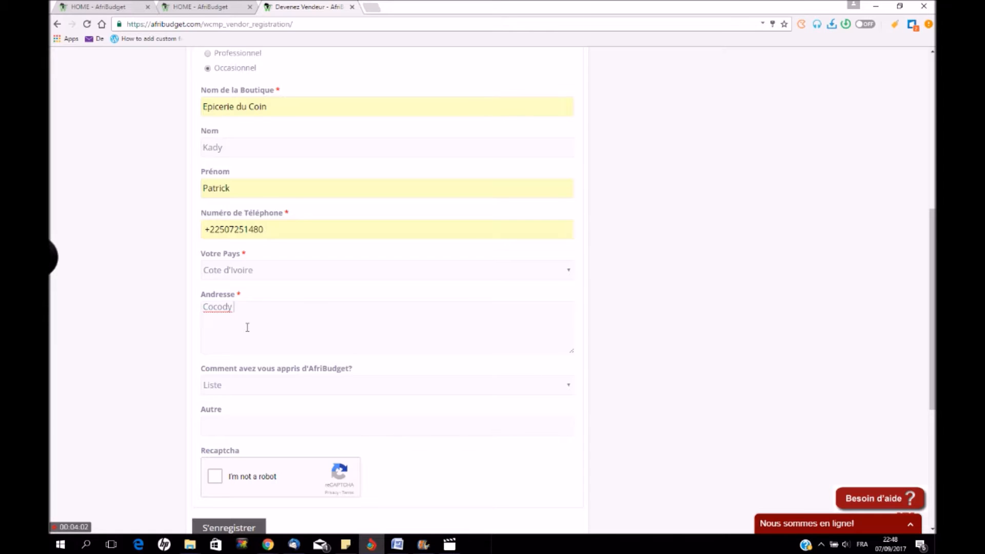
{"action": "type", "text": ","}
{"action": "type", "text": "Cité Belle Fleur"}
{"action": "scroll", "coordinate": [265, 331], "scroll_direction": "down", "scroll_amount": 1}
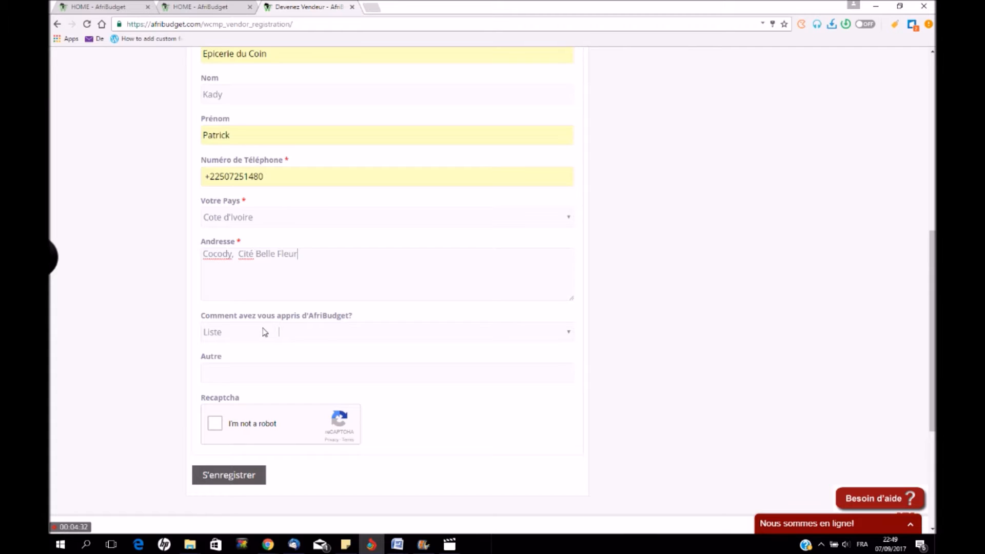
{"action": "left_click", "coordinate": [343, 332]}
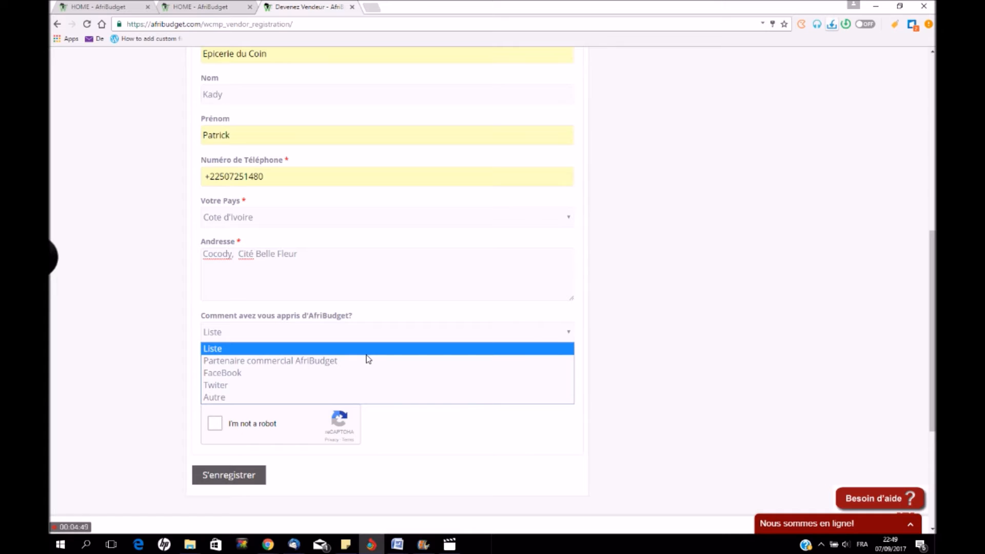
{"action": "left_click", "coordinate": [264, 373]}
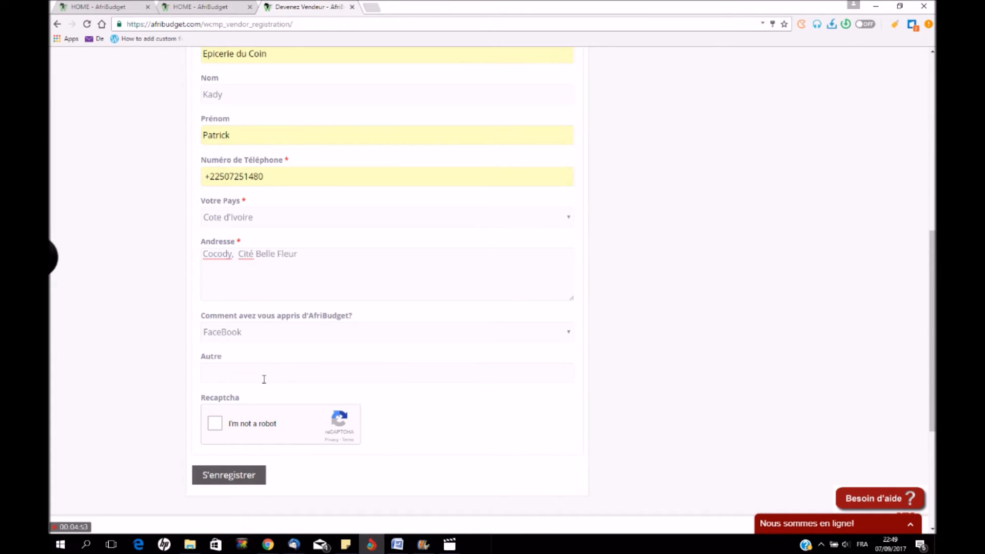
{"action": "scroll", "coordinate": [265, 373], "scroll_direction": "down", "scroll_amount": 1}
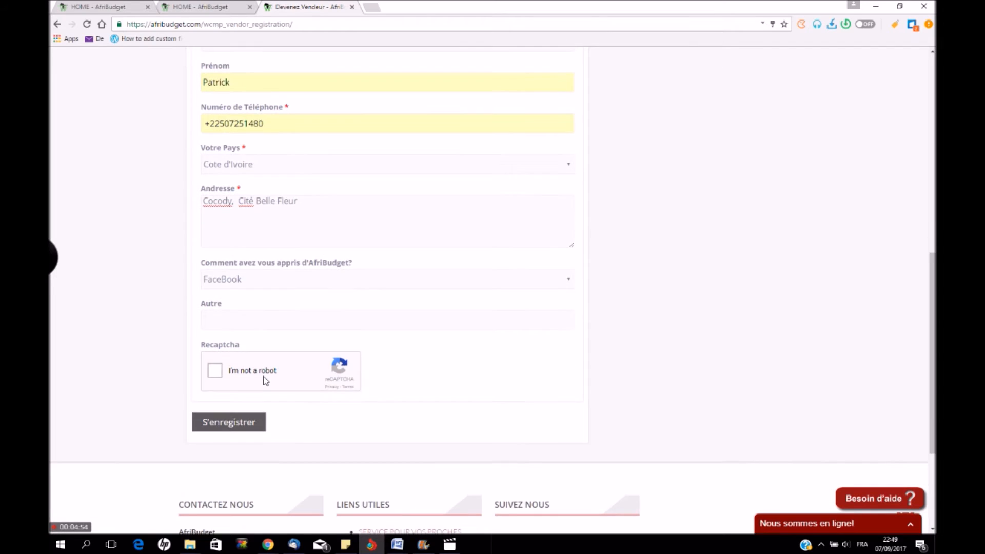
Tick 'I'm not a robot' and mark the vehicle tiles in the first image challenge
{"action": "left_click", "coordinate": [215, 372]}
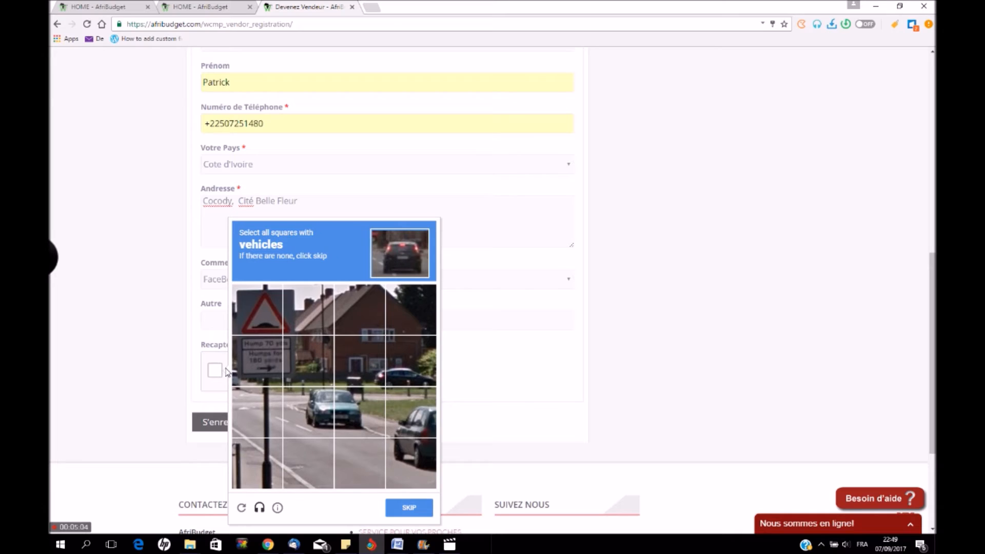
{"action": "left_click", "coordinate": [410, 371]}
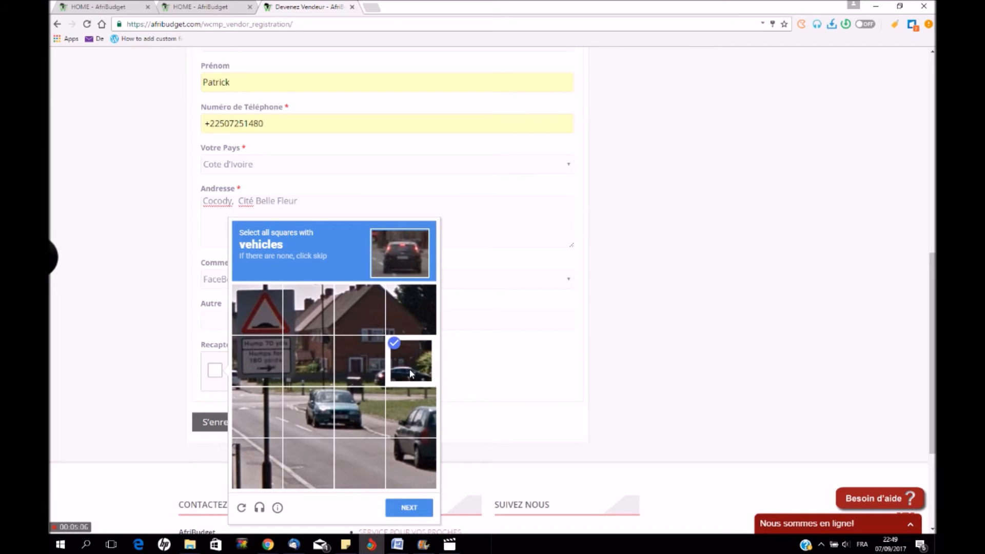
{"action": "left_click", "coordinate": [368, 413]}
{"action": "left_click", "coordinate": [313, 408]}
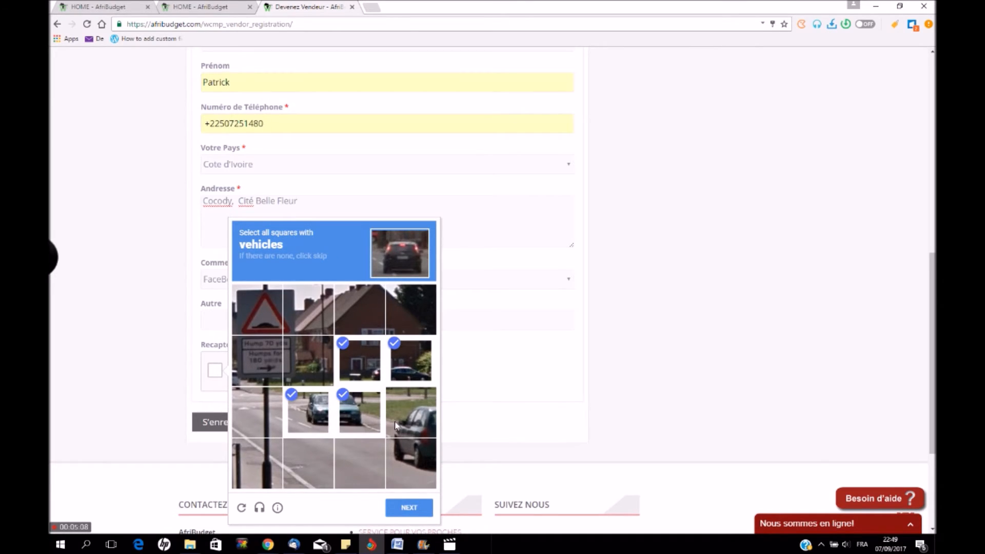
{"action": "left_click", "coordinate": [400, 421]}
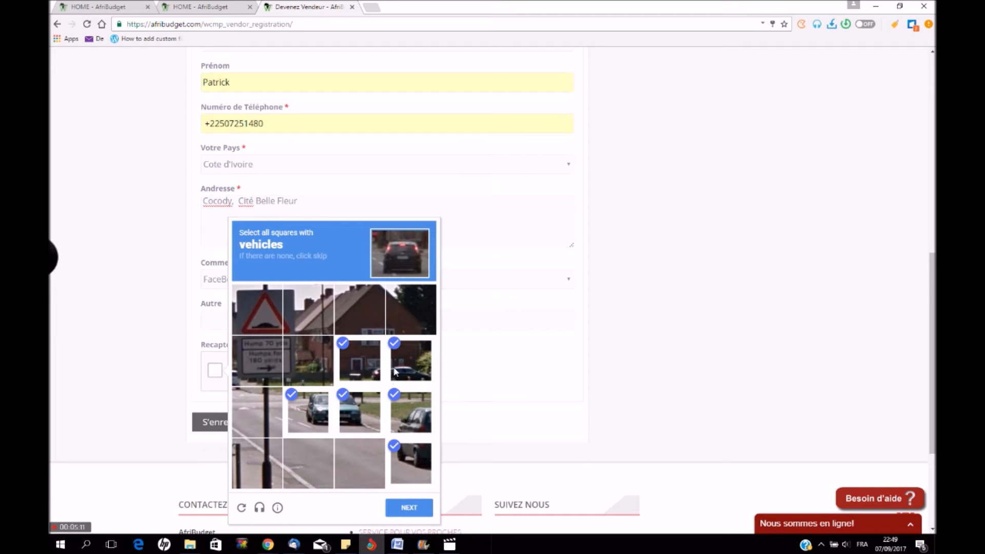
{"action": "scroll", "coordinate": [418, 486], "scroll_direction": "down", "scroll_amount": 3}
Mark the vehicle tiles in the second challenge and verify it
{"action": "left_click", "coordinate": [409, 349]}
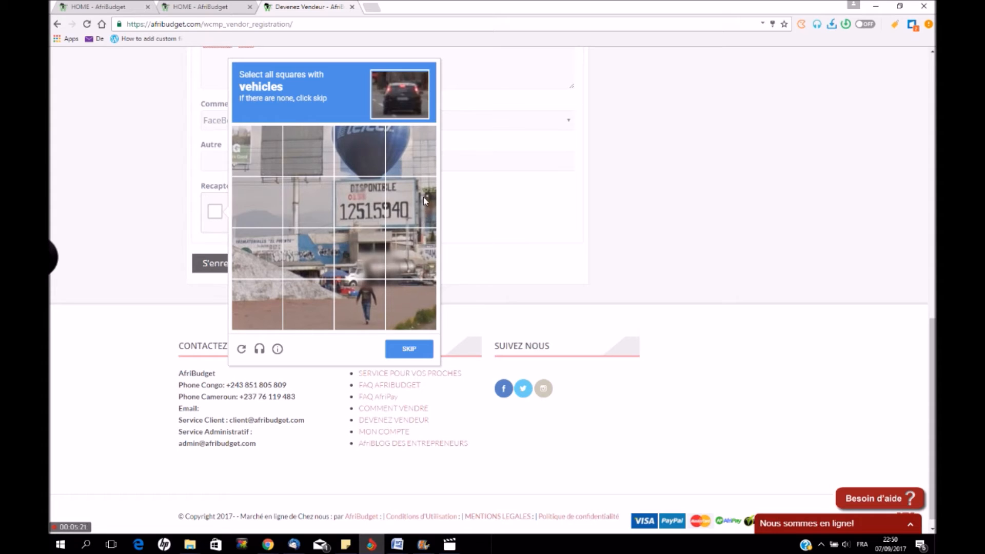
{"action": "left_click", "coordinate": [350, 270]}
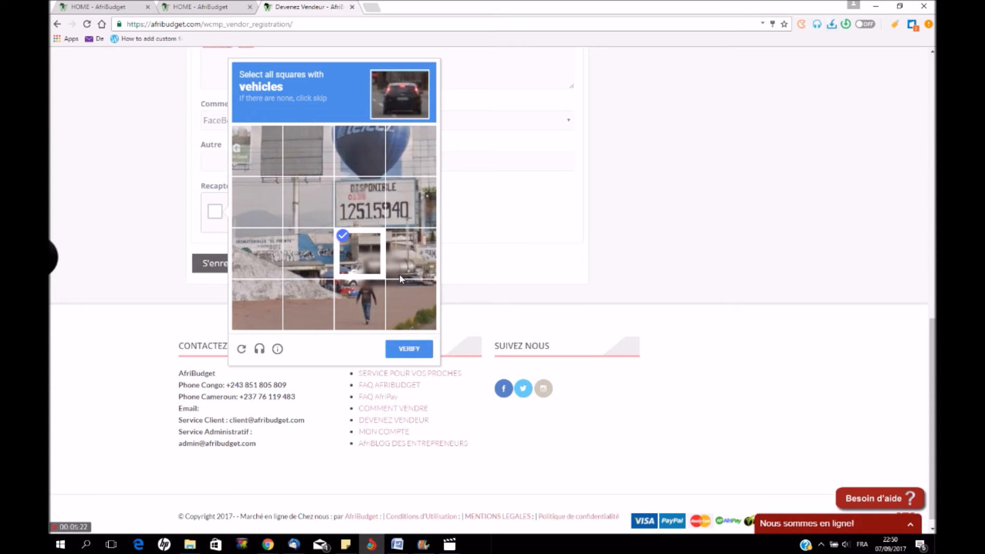
{"action": "left_click", "coordinate": [358, 297]}
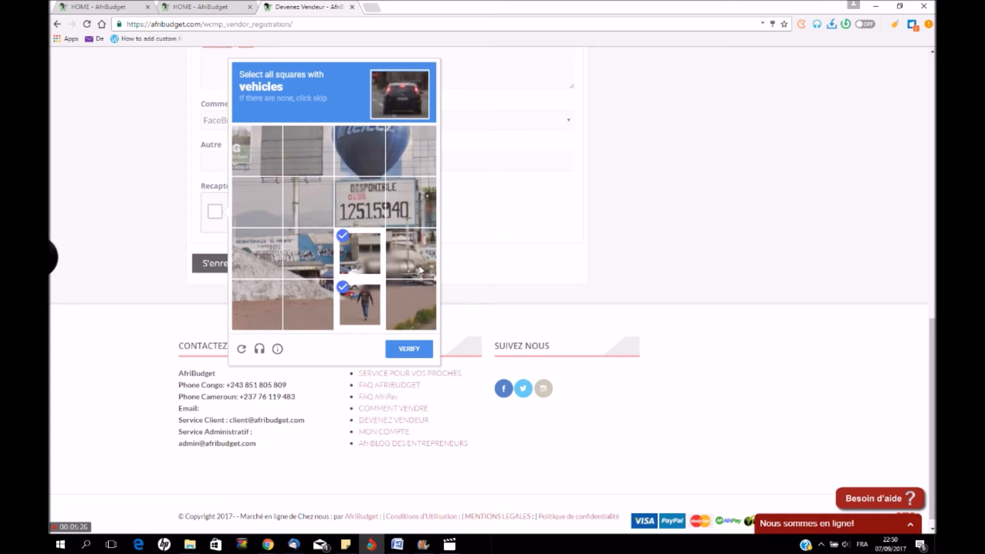
{"action": "left_click", "coordinate": [421, 271]}
{"action": "left_click", "coordinate": [413, 351]}
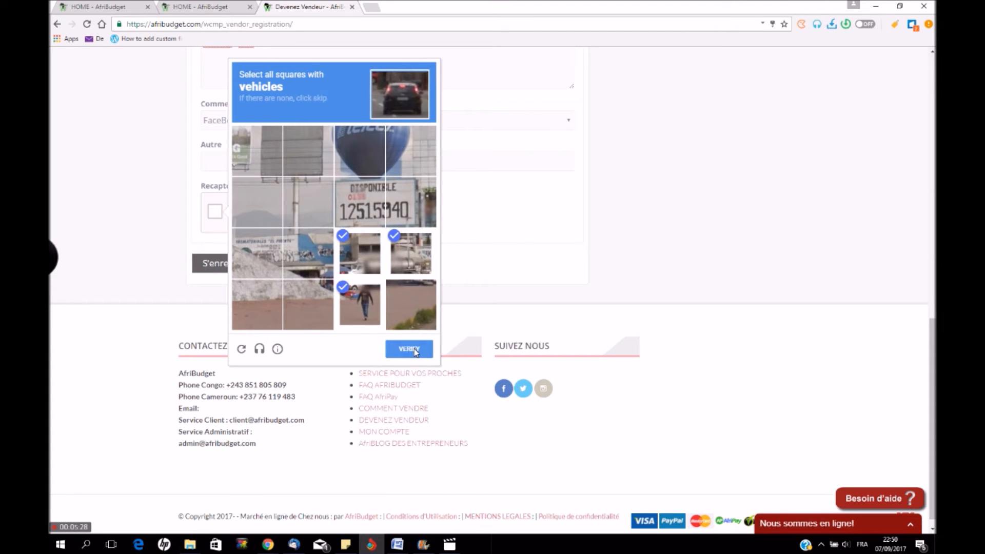
{"action": "scroll", "coordinate": [354, 259], "scroll_direction": "up", "scroll_amount": 3}
{"action": "scroll", "coordinate": [250, 374], "scroll_direction": "down", "scroll_amount": 2}
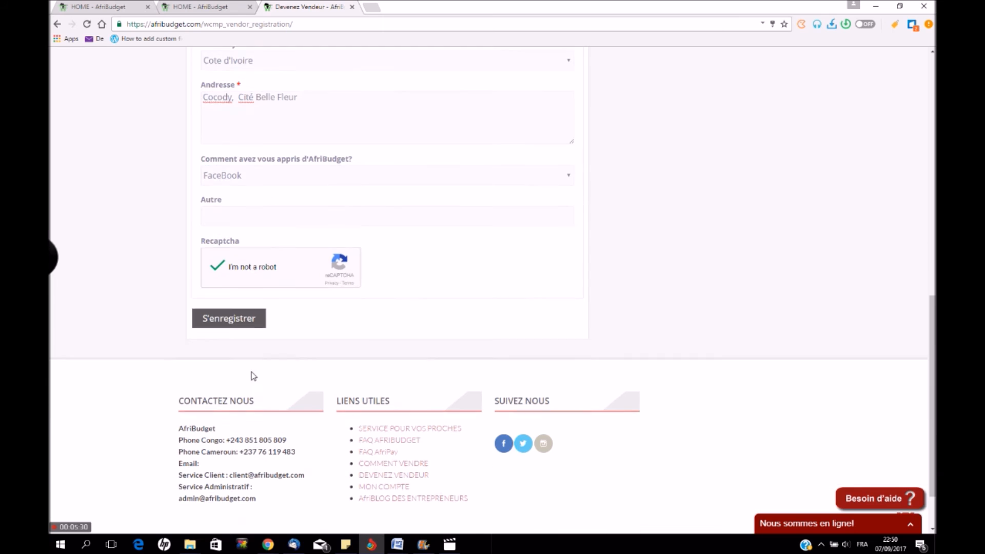
Submit with S'enregistrer, then expand the 'Nous sommes en ligne!' chat on the dashboard
{"action": "left_click", "coordinate": [229, 328]}
{"action": "scroll", "coordinate": [264, 330], "scroll_direction": "up", "scroll_amount": 6}
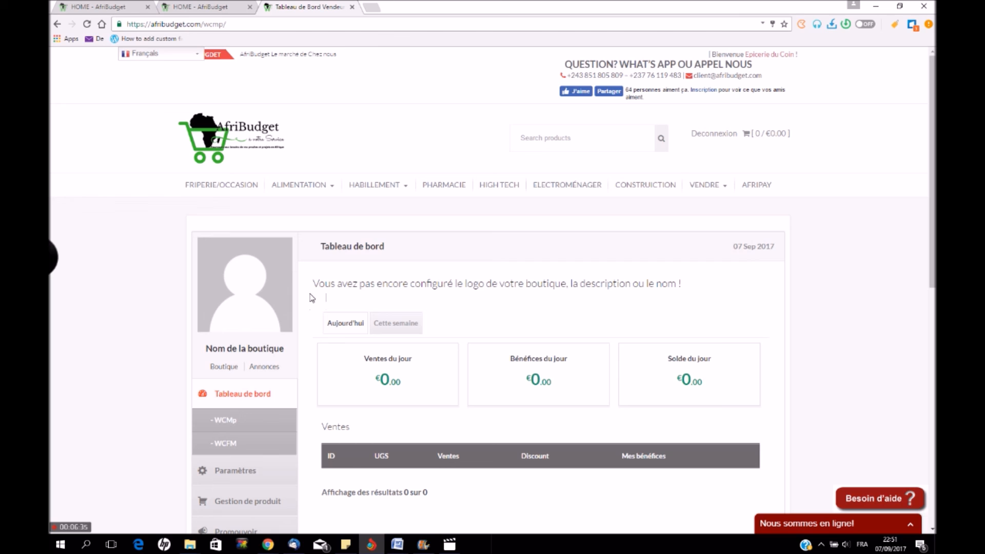
{"action": "left_click", "coordinate": [808, 524]}
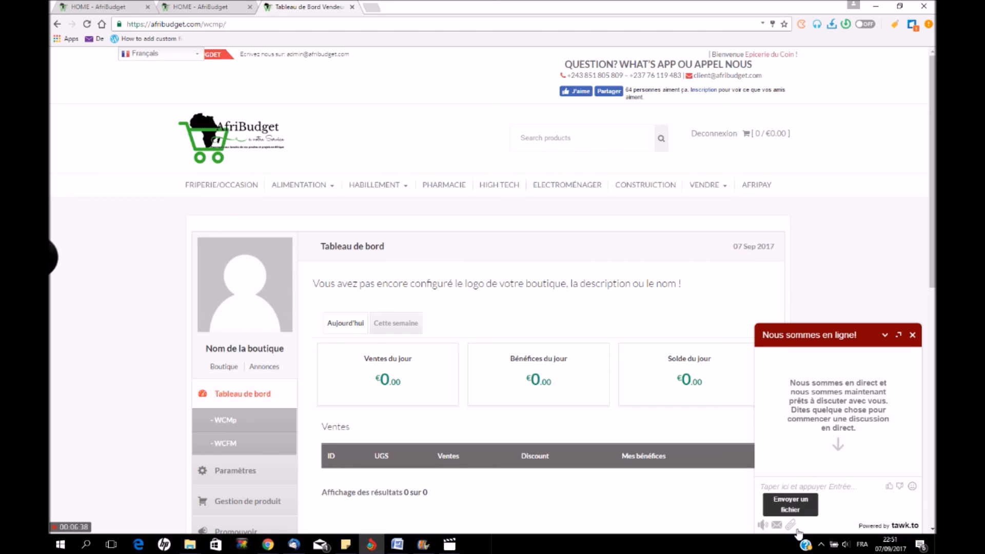